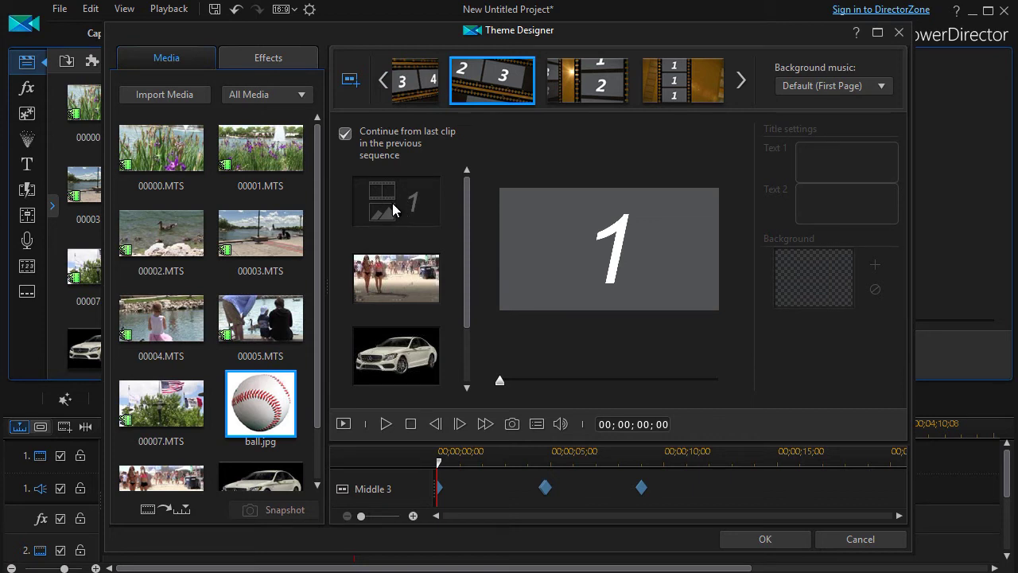
Place the 00001.MTS flowers clip in Middle 3's empty first slot.
left_click(246, 151)
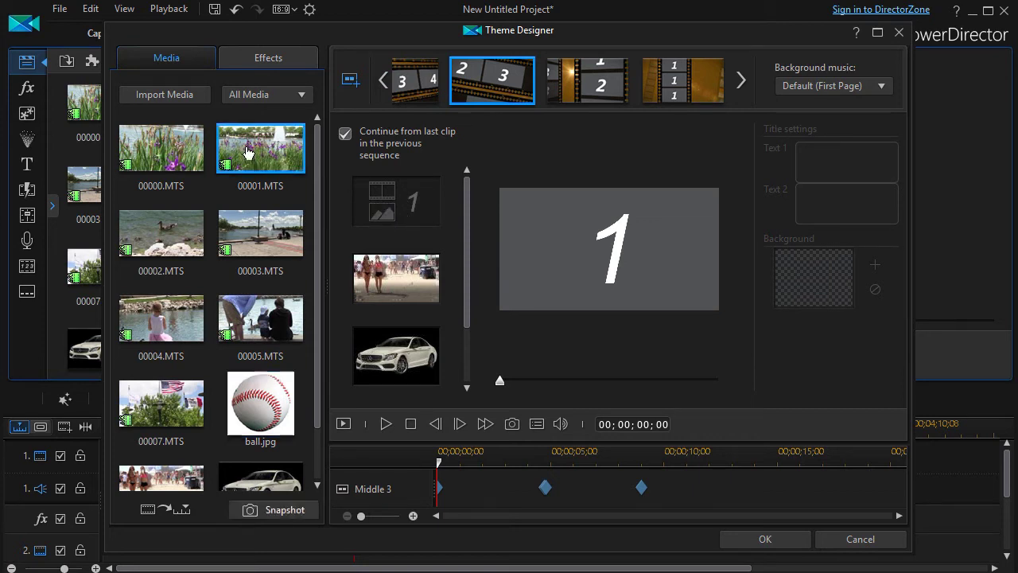
left_click_drag(247, 151, 405, 210)
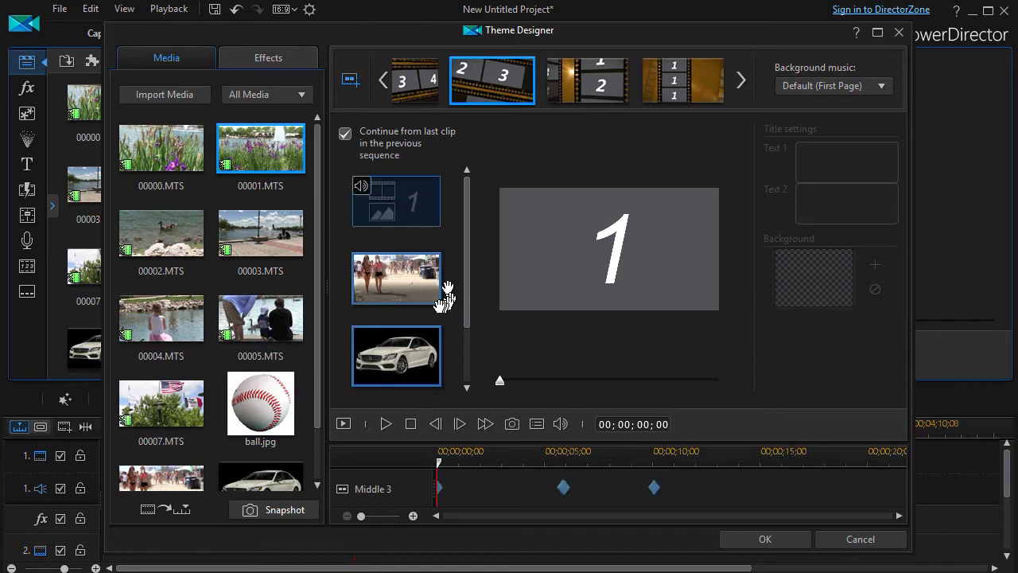
left_click_drag(445, 295, 422, 221)
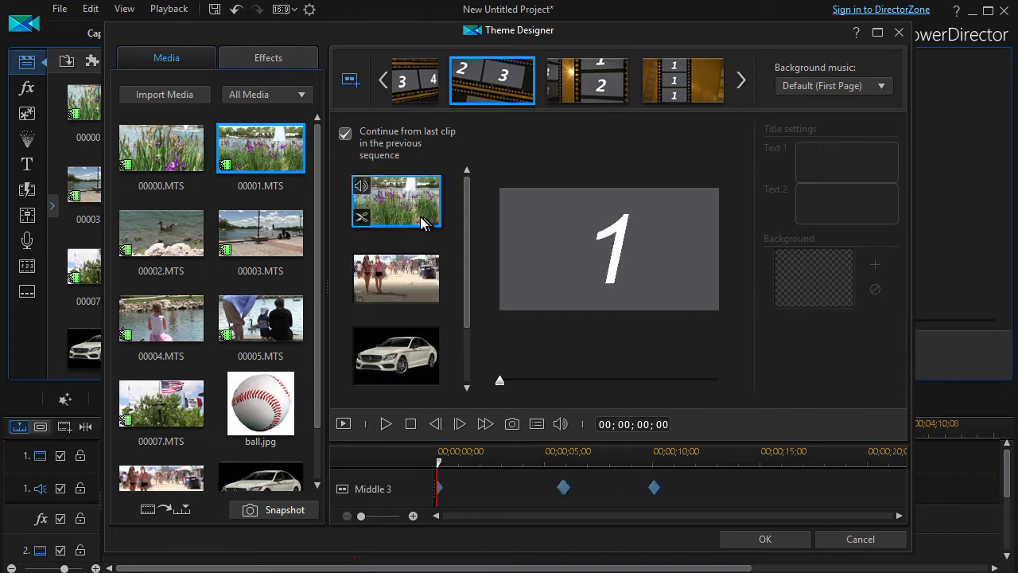
Remove the beach clip from slot 2 and put ball.jpg there instead.
right_click(401, 266)
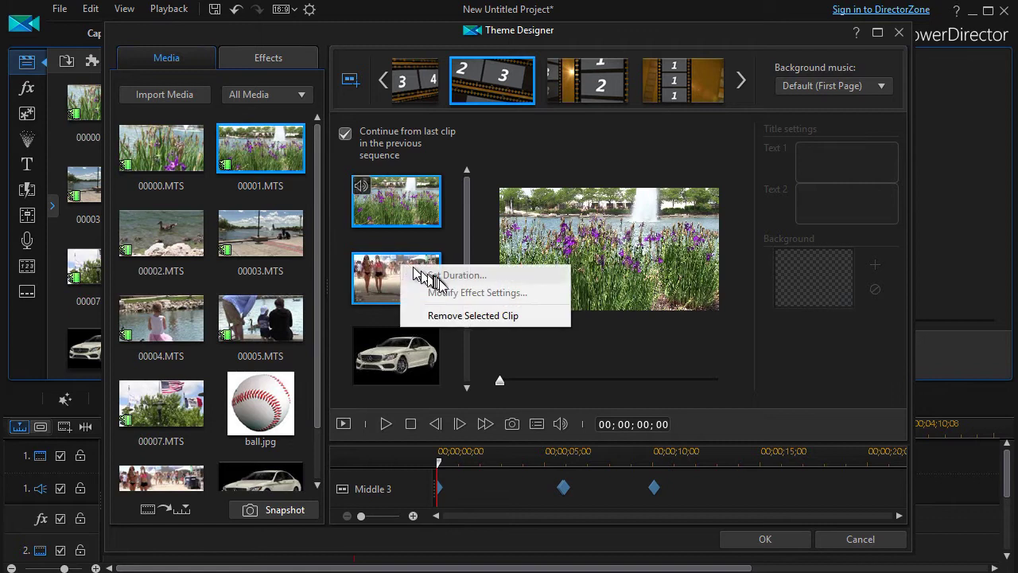
left_click(459, 316)
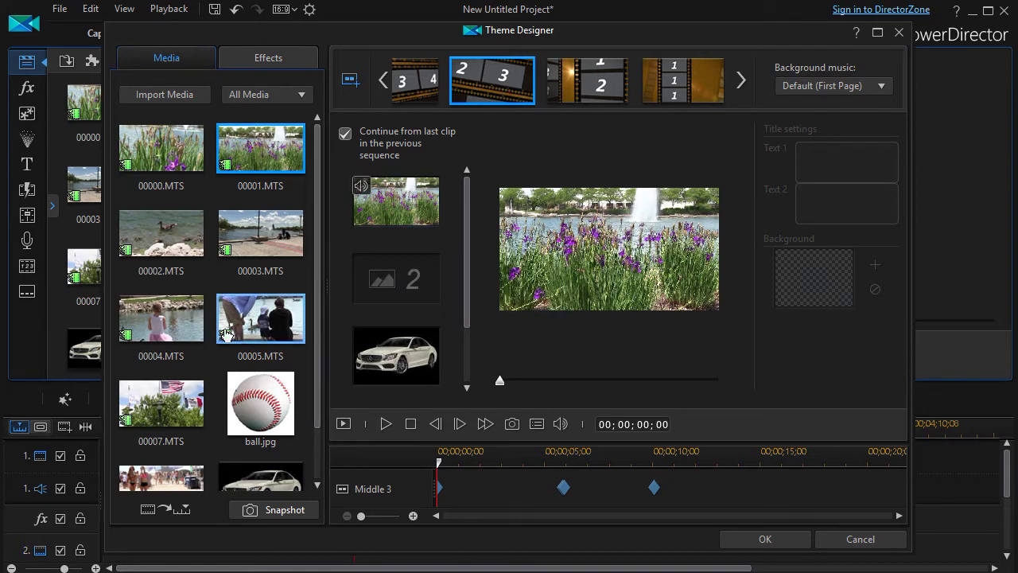
left_click_drag(260, 402, 398, 283)
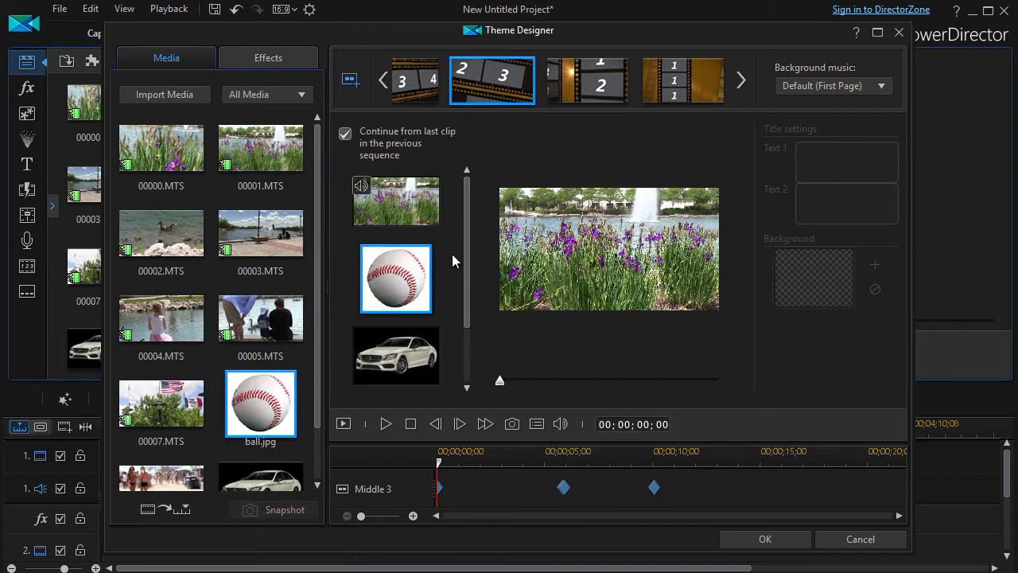
Switch the Theme Designer to the Middle 2 sequence.
mouse_move(366, 218)
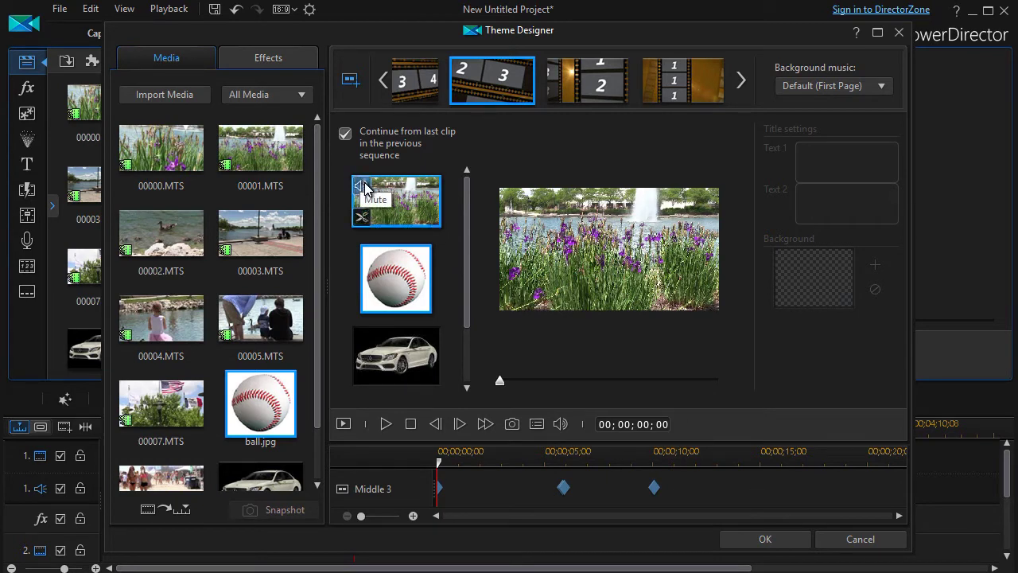
scroll(462, 229, "down", 1)
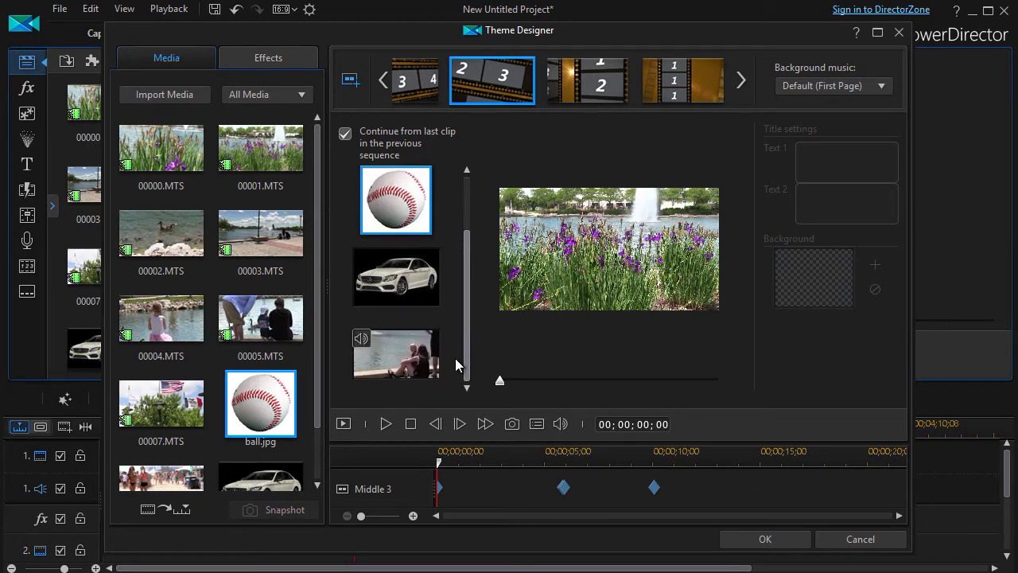
scroll(465, 283, "up", 1)
mouse_move(434, 188)
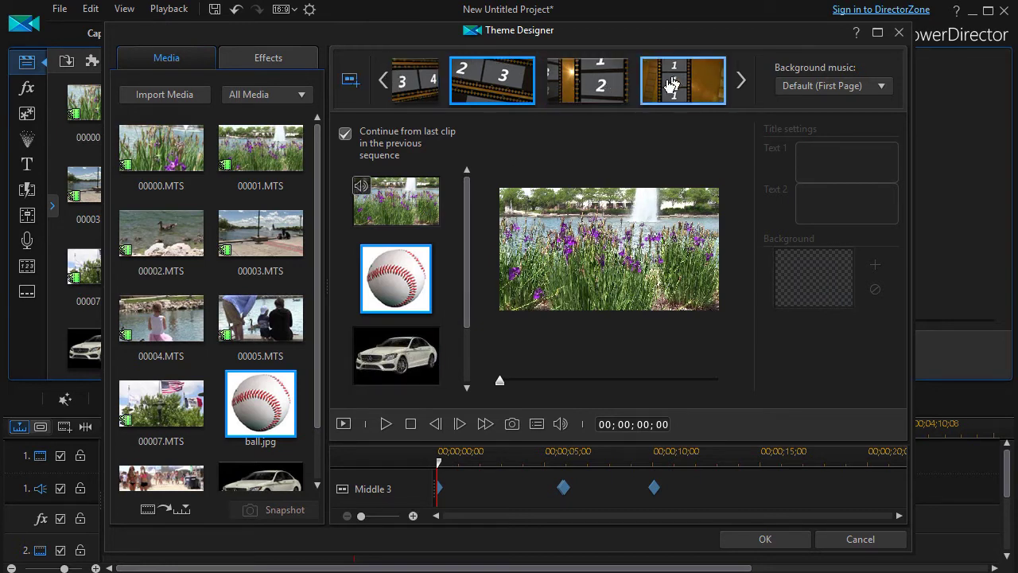
left_click(596, 89)
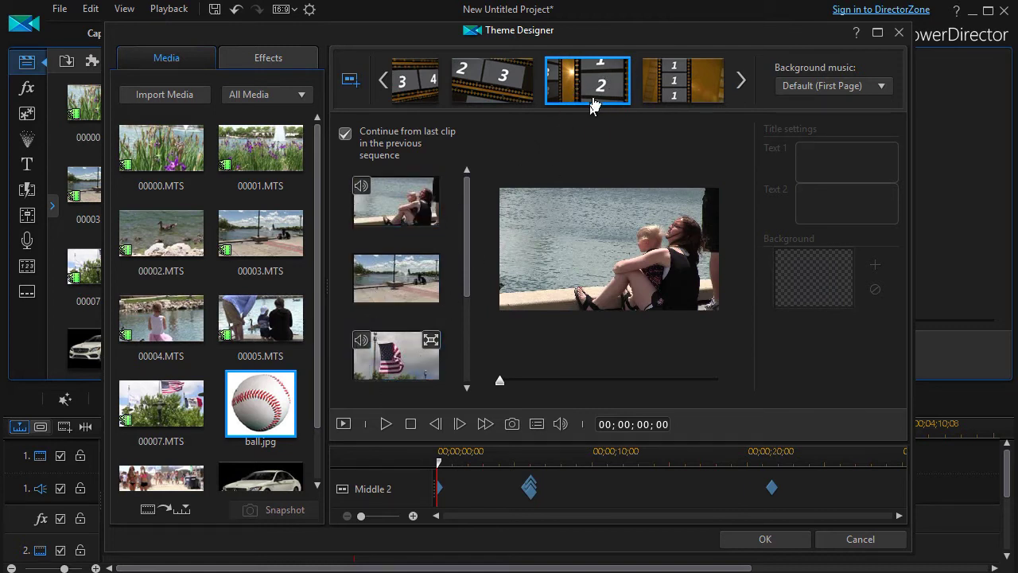
Put beach.png in the Closing sequence's slot, preview it, then return to Middle 3.
left_click(667, 83)
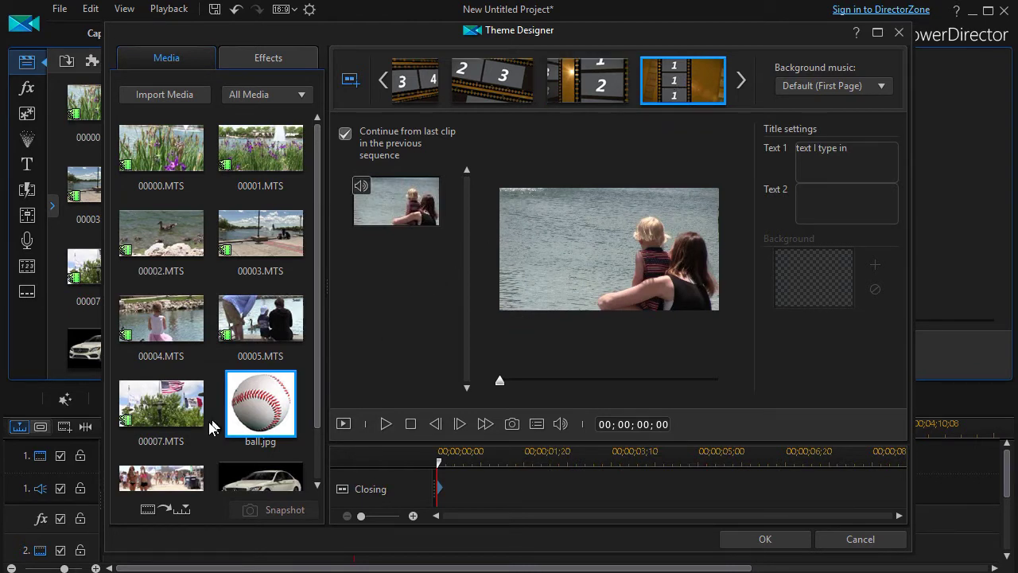
left_click_drag(162, 482, 392, 202)
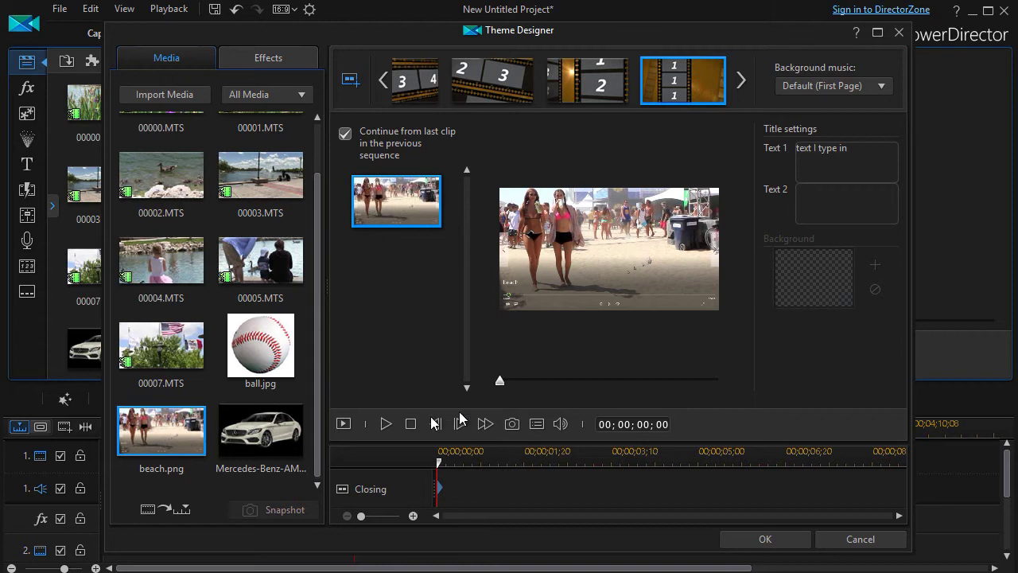
left_click_drag(444, 470, 432, 523)
left_click(516, 79)
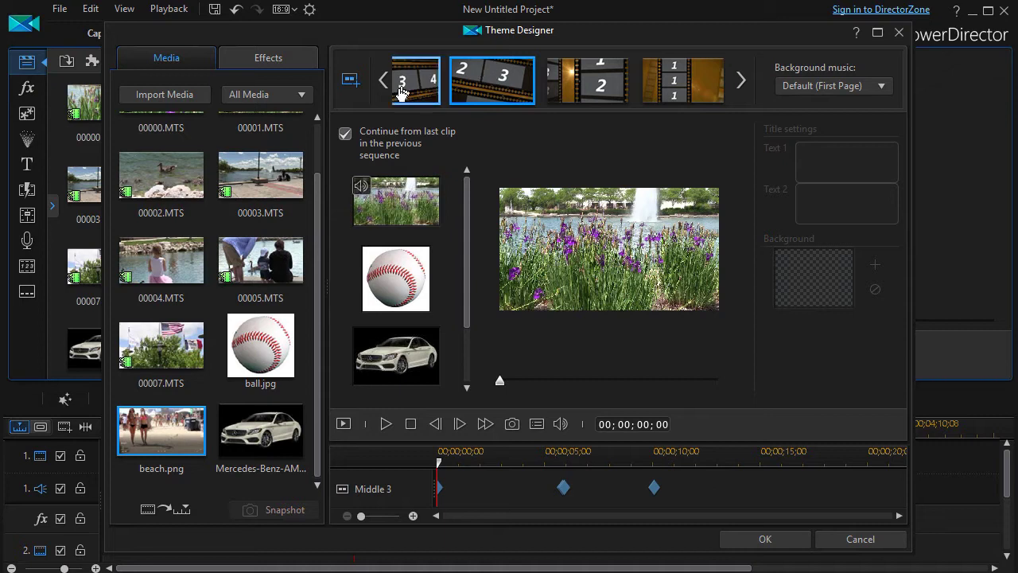
left_click(350, 80)
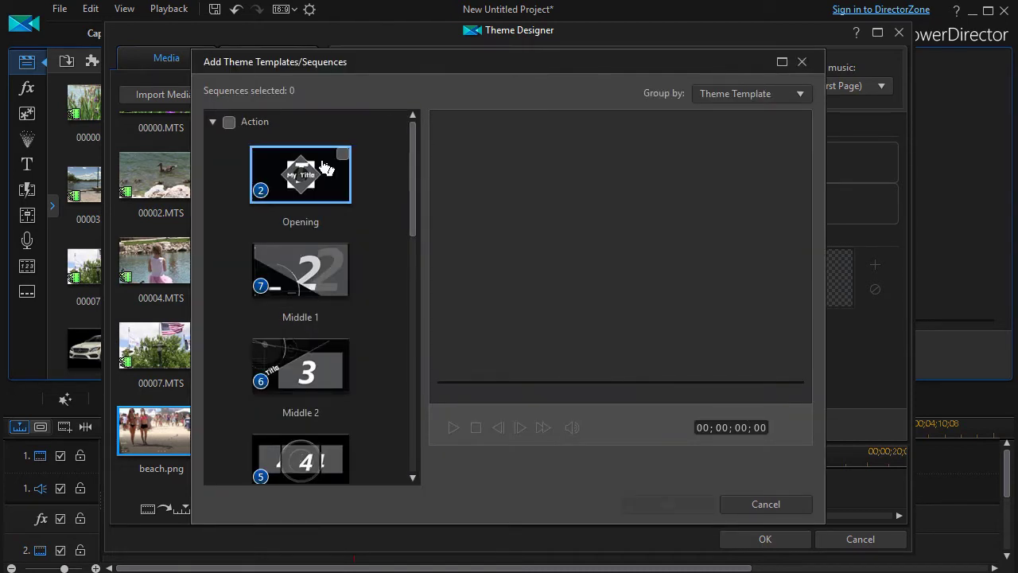
Expand the Ink Splatter theme, tick its Middle 1 and Middle 2, and add them.
left_click(213, 121)
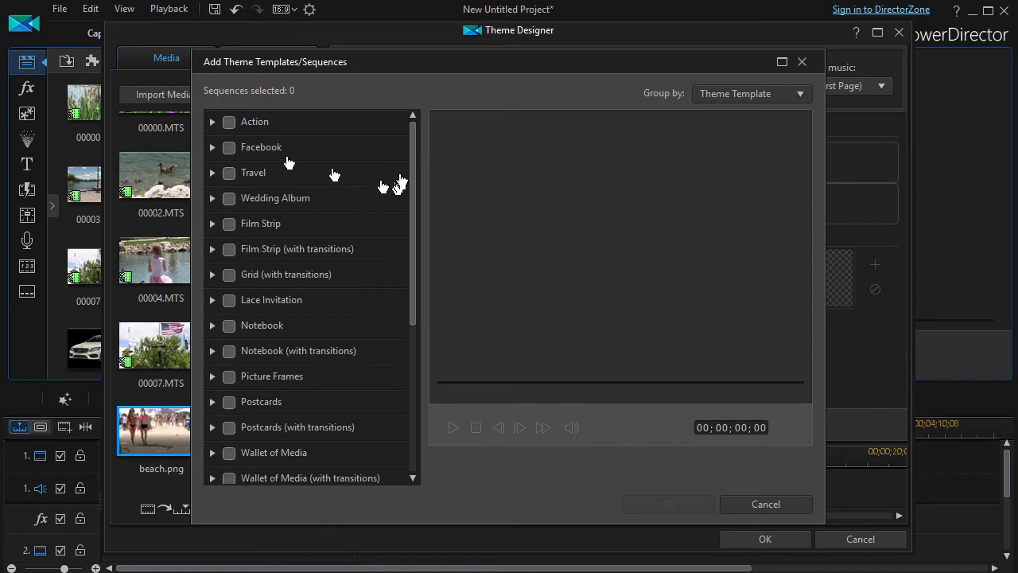
left_click_drag(412, 181, 434, 449)
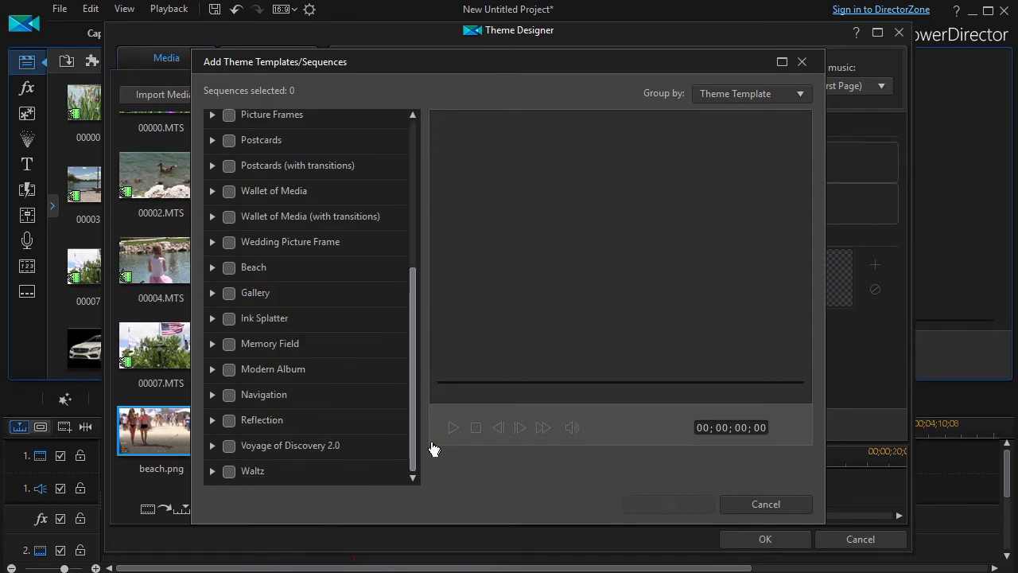
scroll(428, 278, "up", 1)
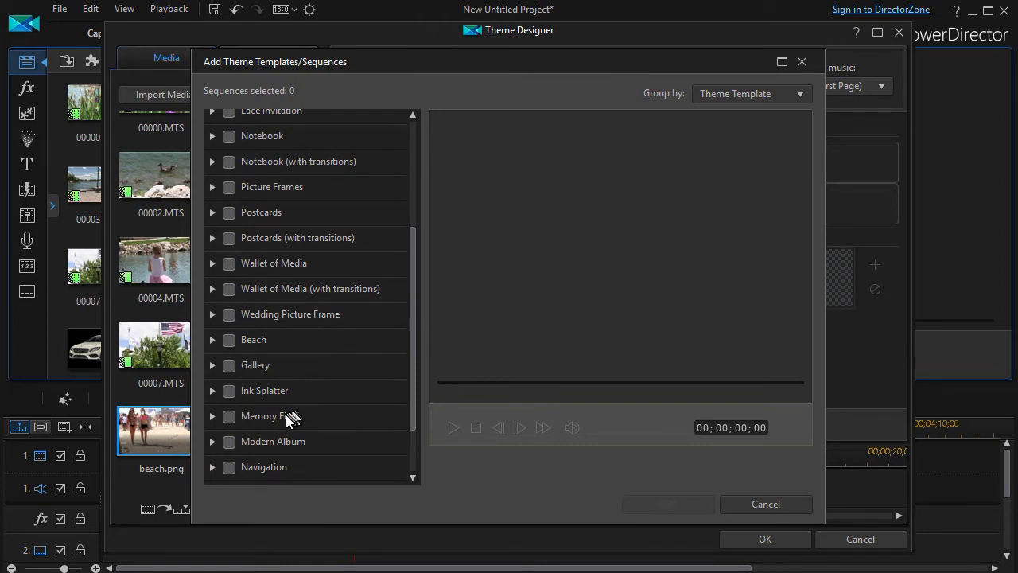
left_click(213, 391)
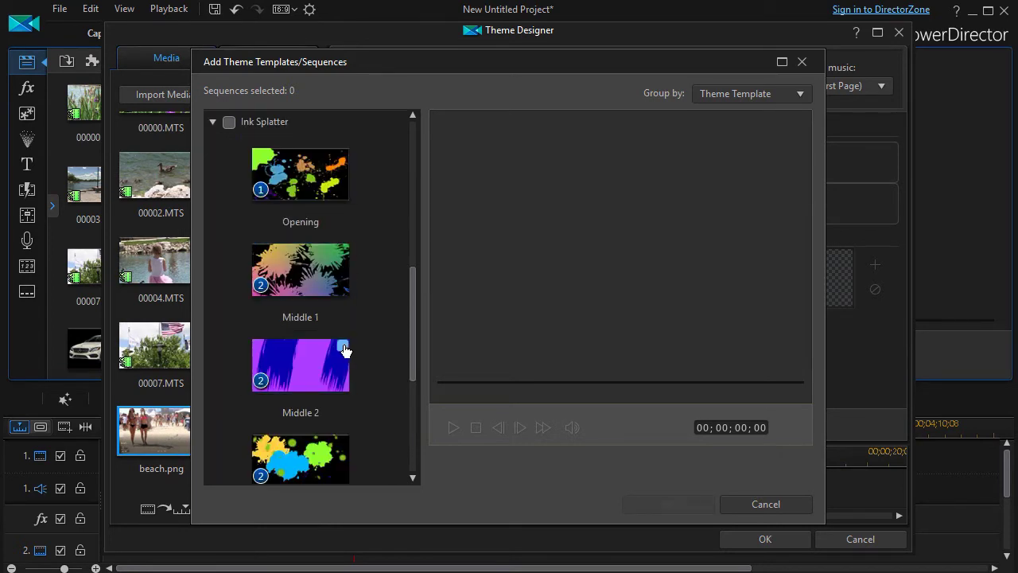
left_click(343, 347)
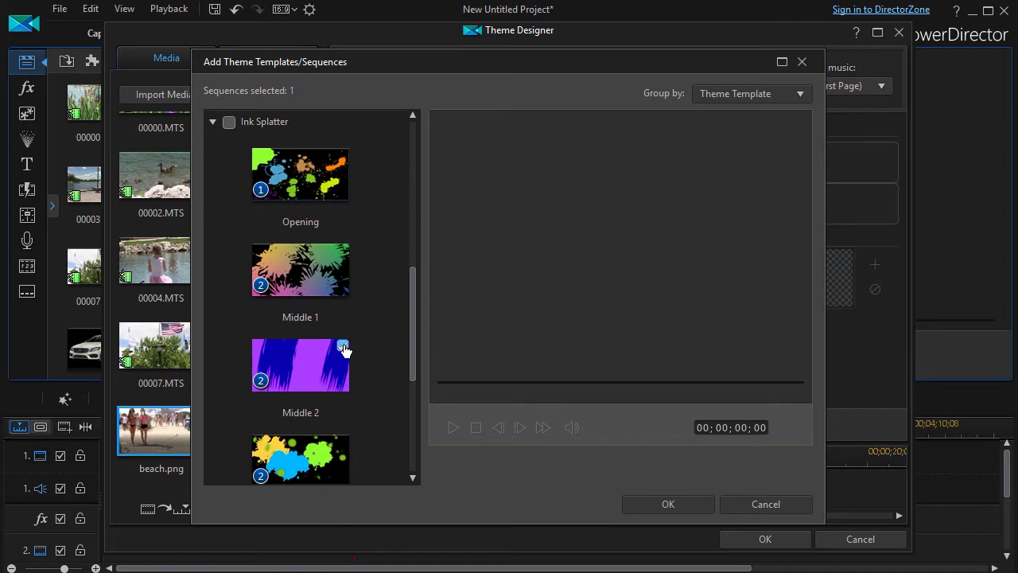
left_click(345, 255)
left_click(669, 505)
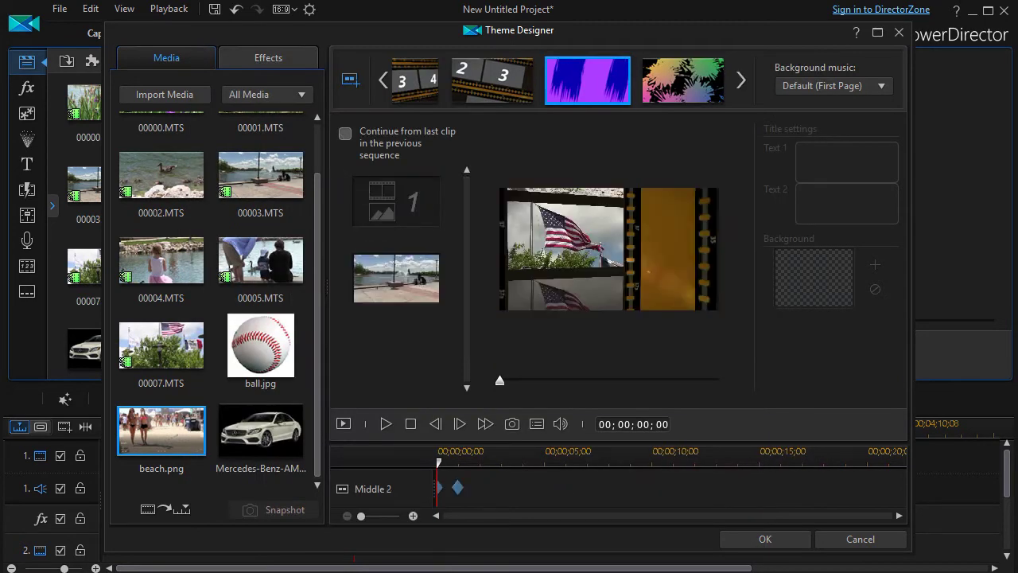
Place 00007.MTS in the second slot of Ink Splatter's Middle 2 sequence.
left_click(423, 301)
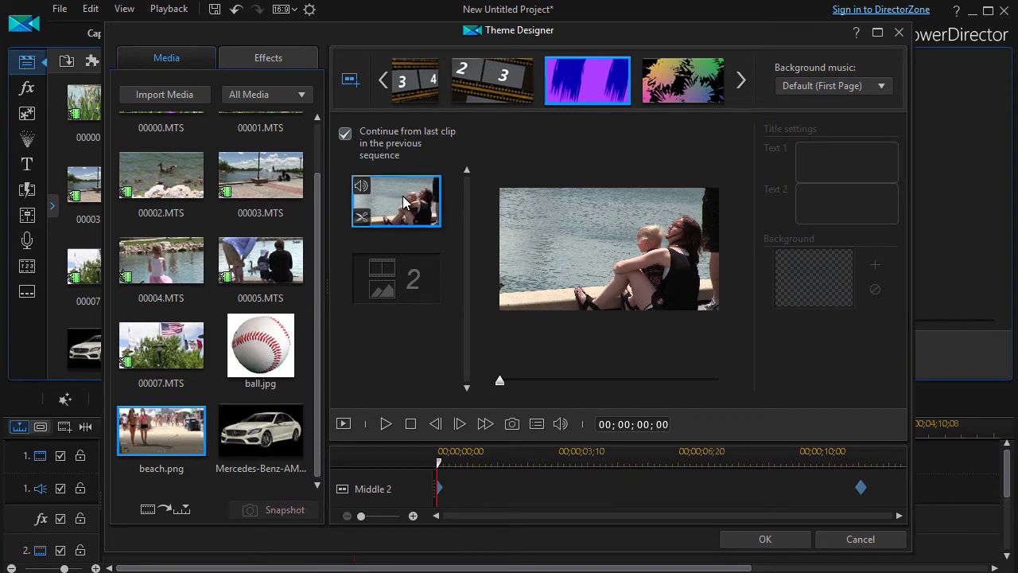
left_click(471, 95)
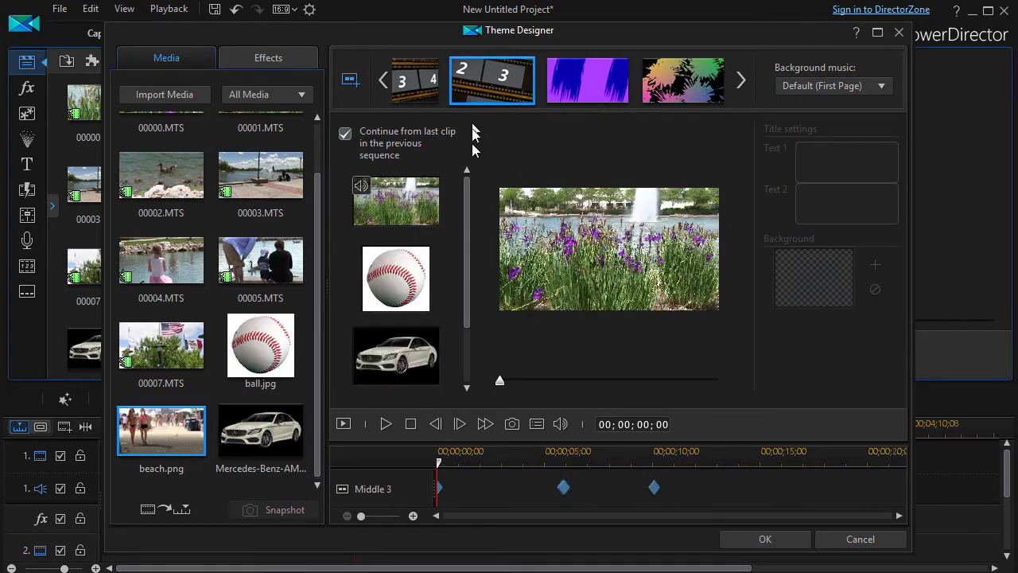
scroll(465, 332, "down", 2)
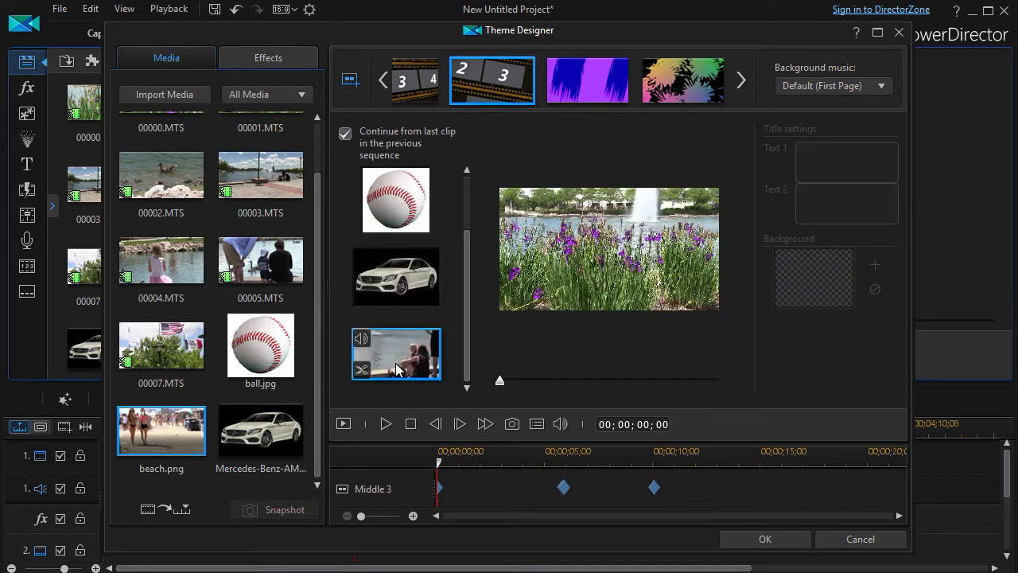
left_click(587, 88)
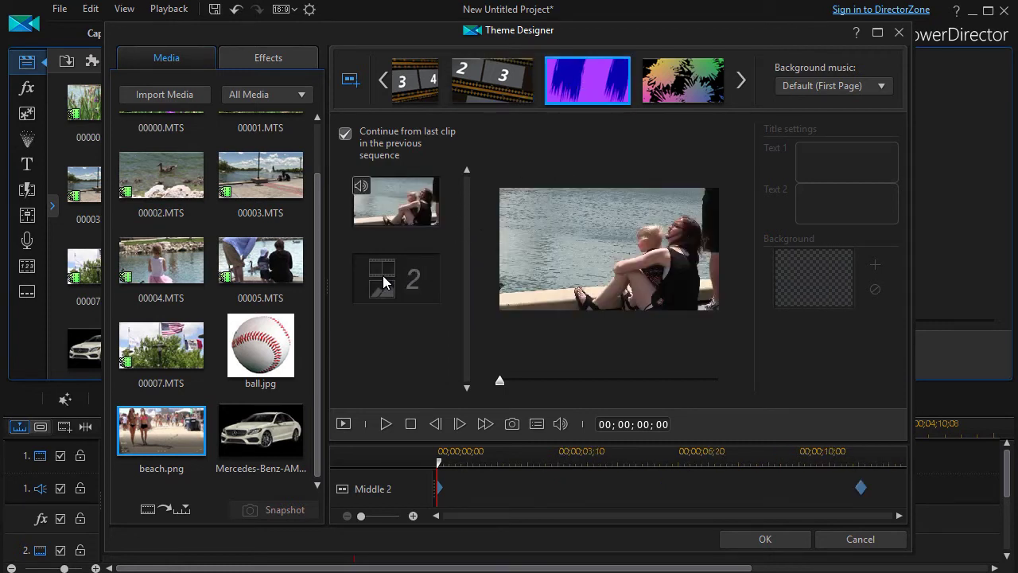
left_click_drag(164, 350, 402, 284)
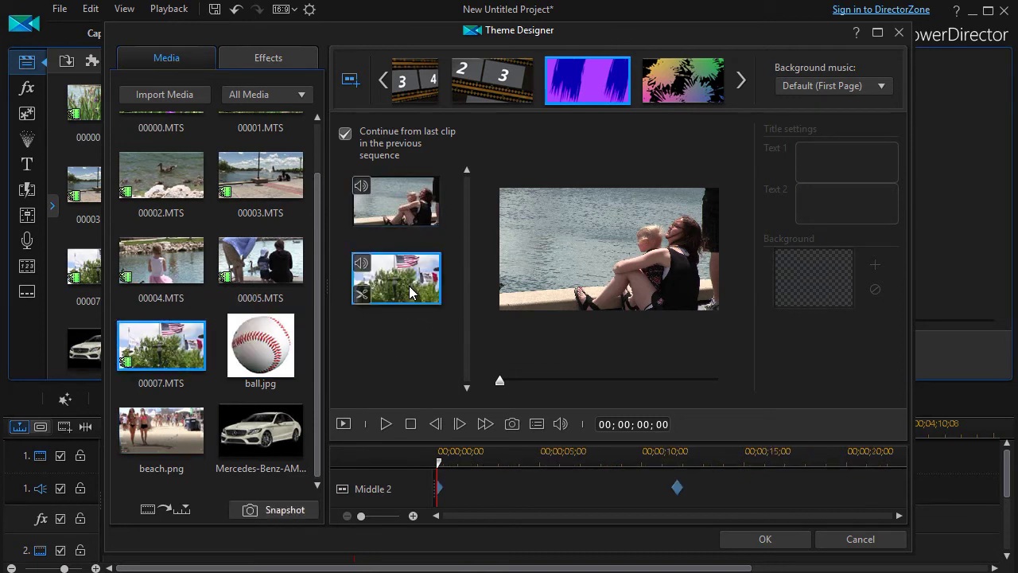
In the fireworks sequence, disable 'Continue from last clip' and add ball.jpg and the Mercedes clip.
left_click(696, 81)
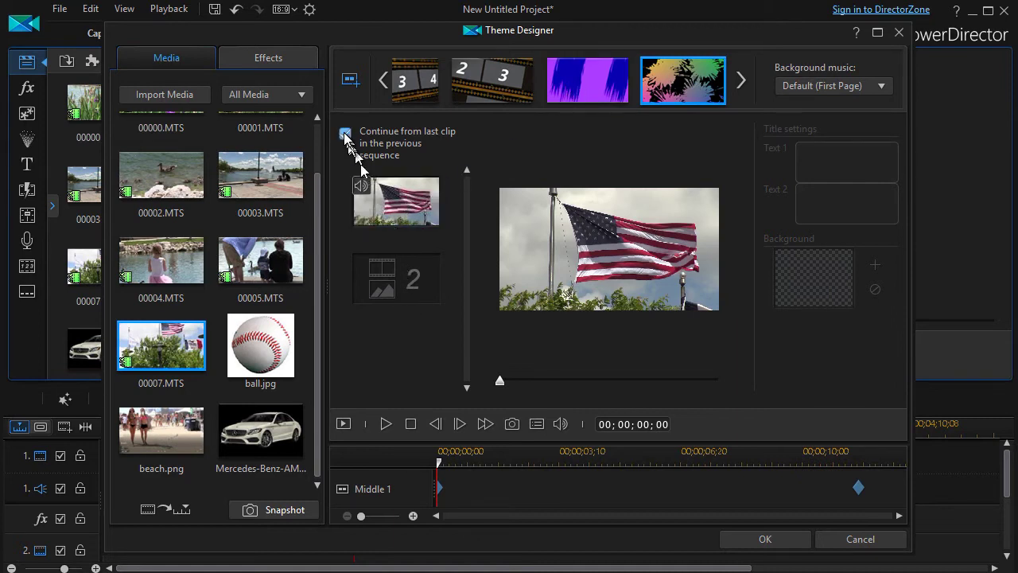
left_click(587, 81)
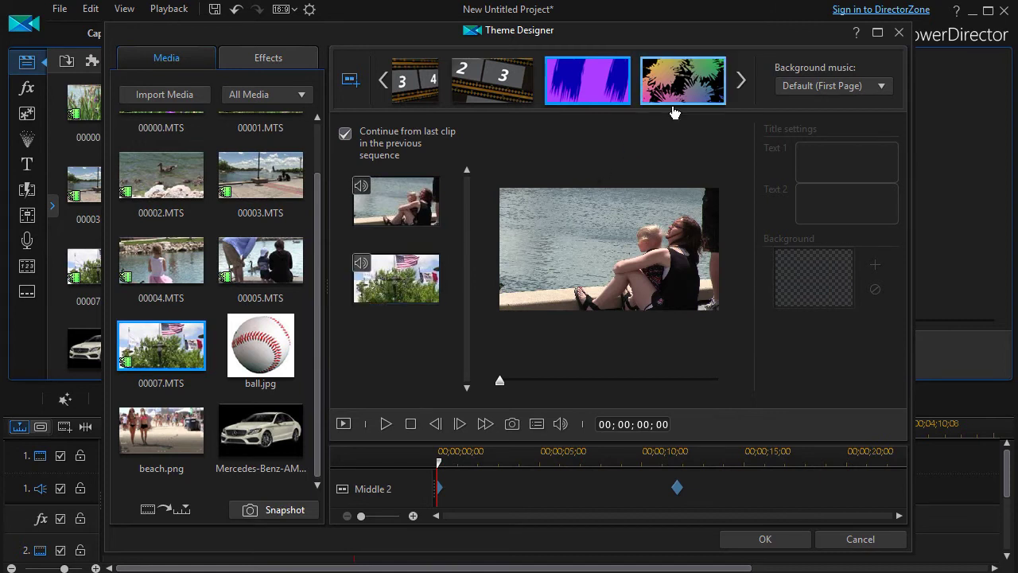
left_click(680, 80)
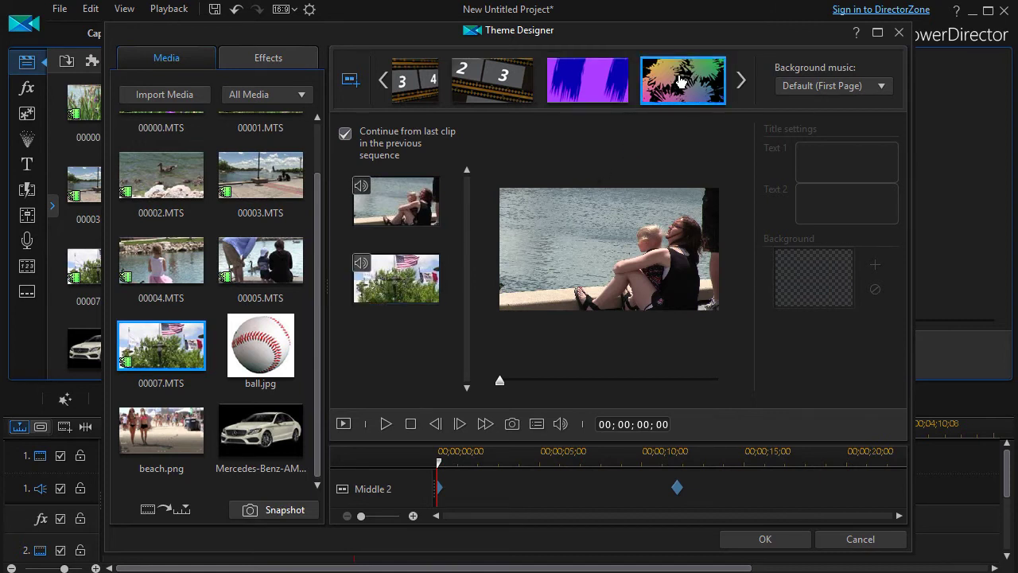
left_click(345, 134)
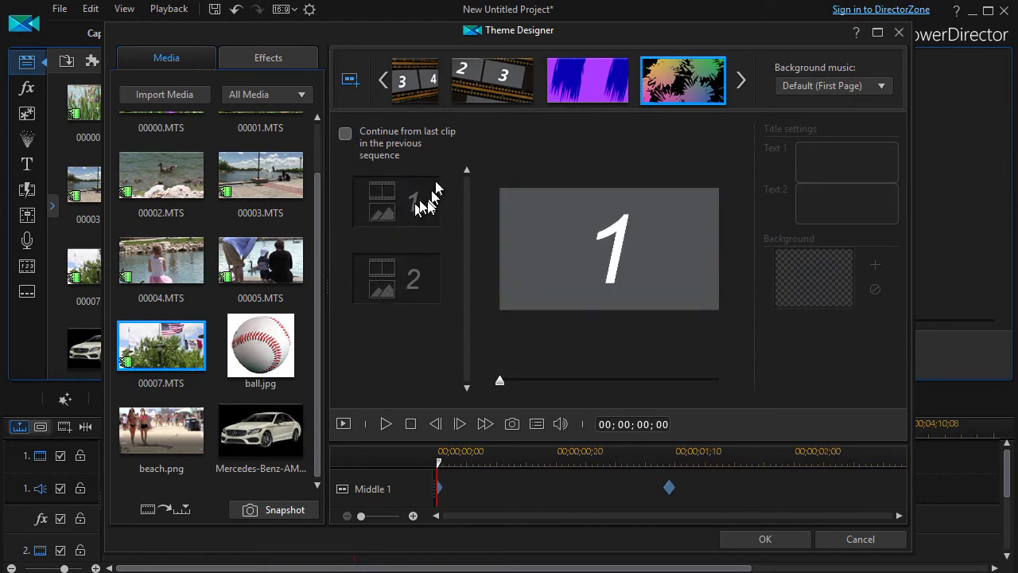
left_click_drag(270, 347, 407, 203)
left_click_drag(256, 442, 402, 293)
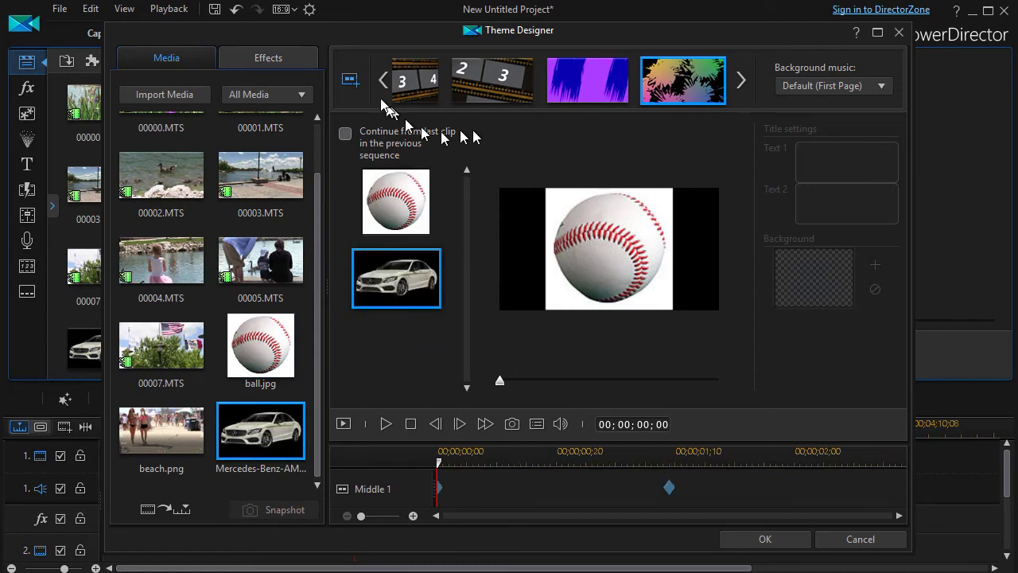
left_click(350, 80)
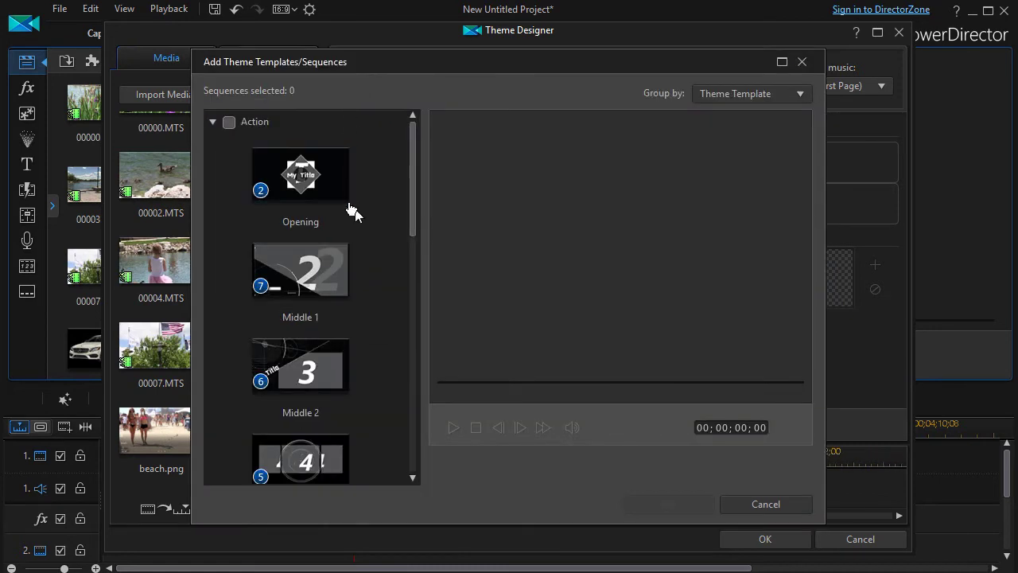
Tick Travel's Middle 1 in Add Theme Templates/Sequences and confirm with OK.
left_click(211, 123)
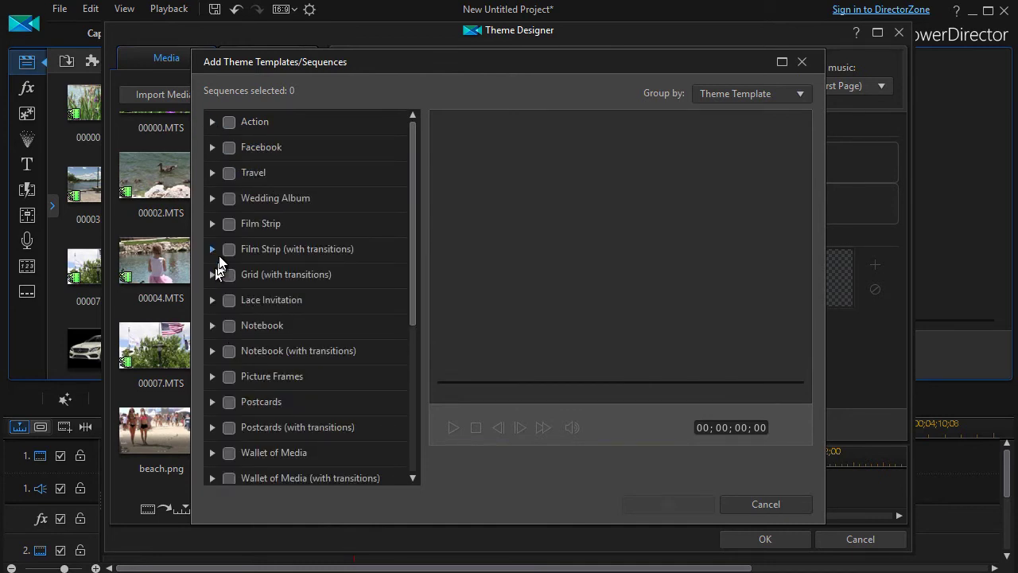
left_click(212, 172)
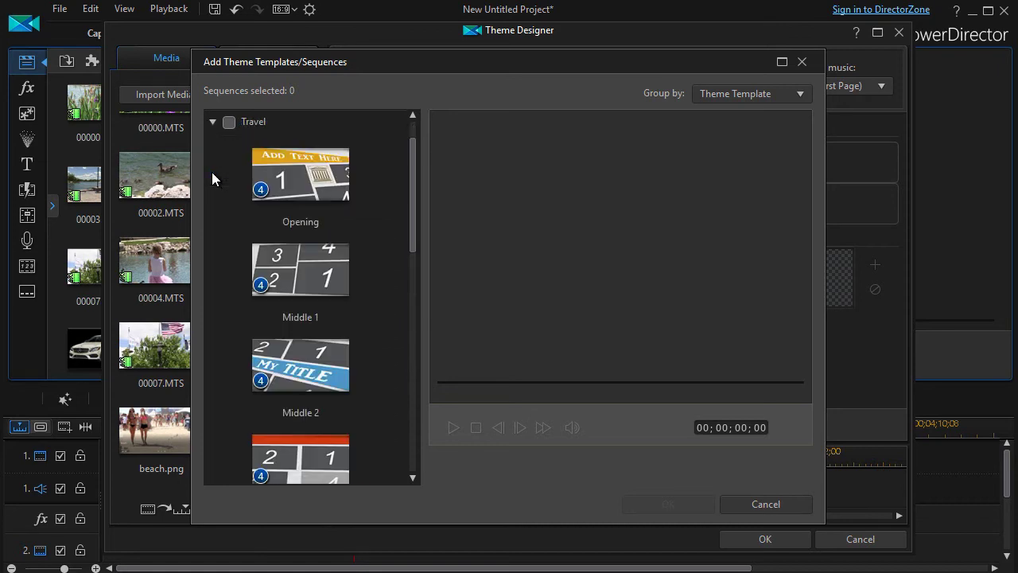
left_click(343, 252)
left_click(681, 504)
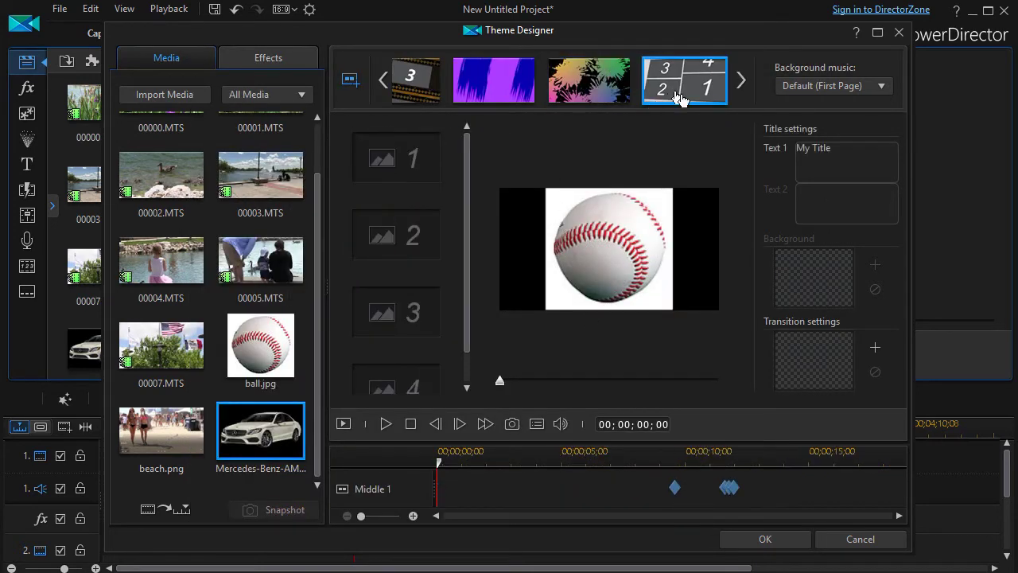
Move the four-panel Travel sequence earlier in the sequence strip.
left_click_drag(677, 94, 436, 97)
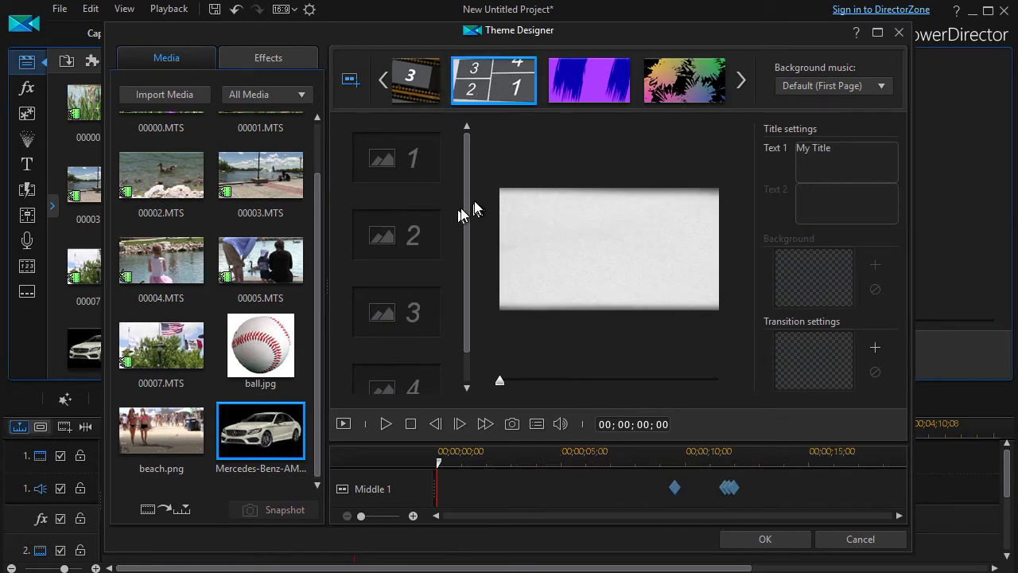
scroll(464, 203, "down", 1)
scroll(466, 341, "up", 1)
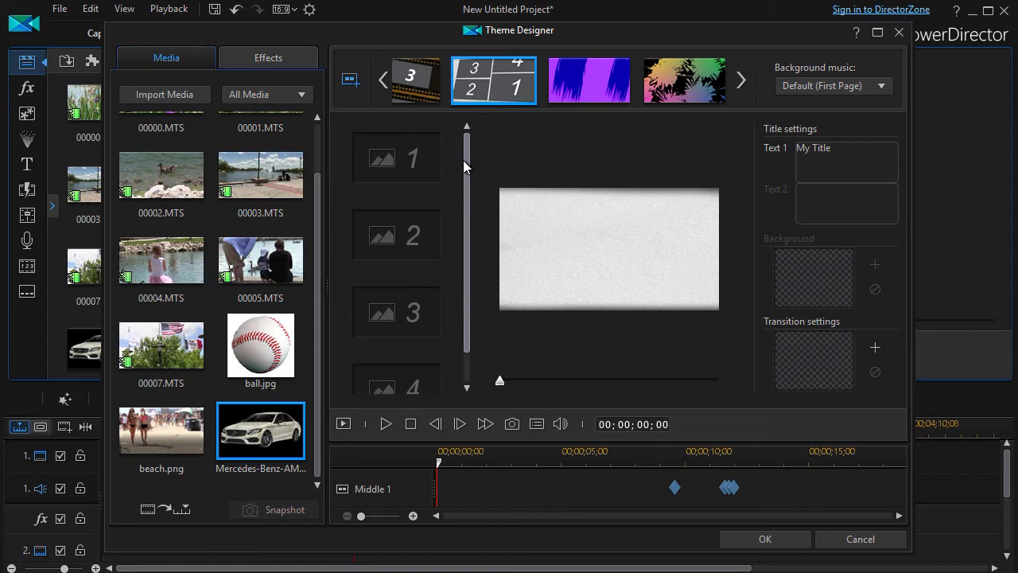
Fill its four slots with 00003.MTS, ball.jpg, the Mercedes clip and 00002.MTS.
mouse_move(237, 177)
left_mouse_down()
mouse_move(375, 148)
mouse_move(329, 186)
mouse_move(261, 341)
mouse_move(430, 208)
mouse_move(414, 231)
left_mouse_up()
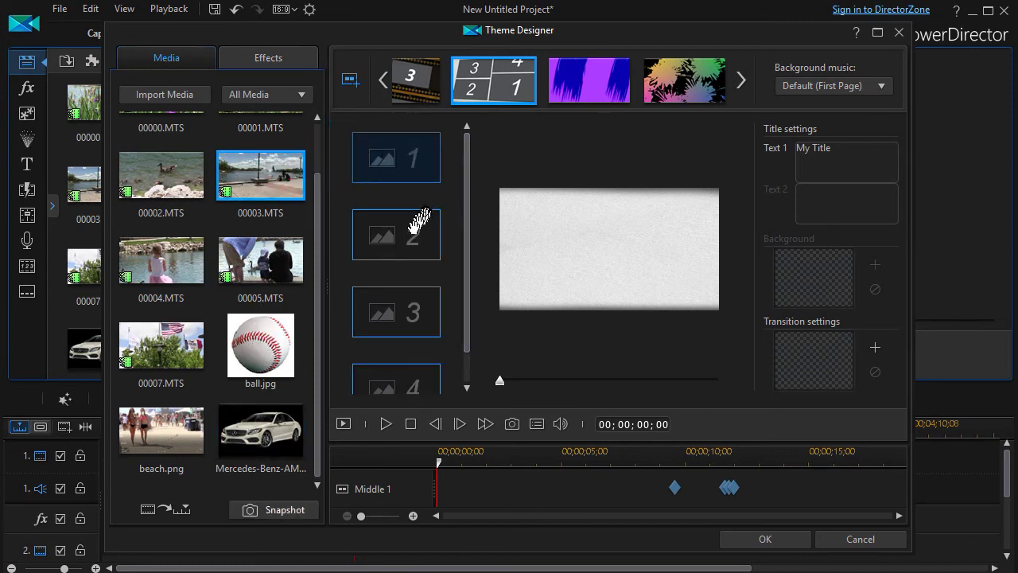
left_click(271, 326)
left_click_drag(270, 326, 409, 231)
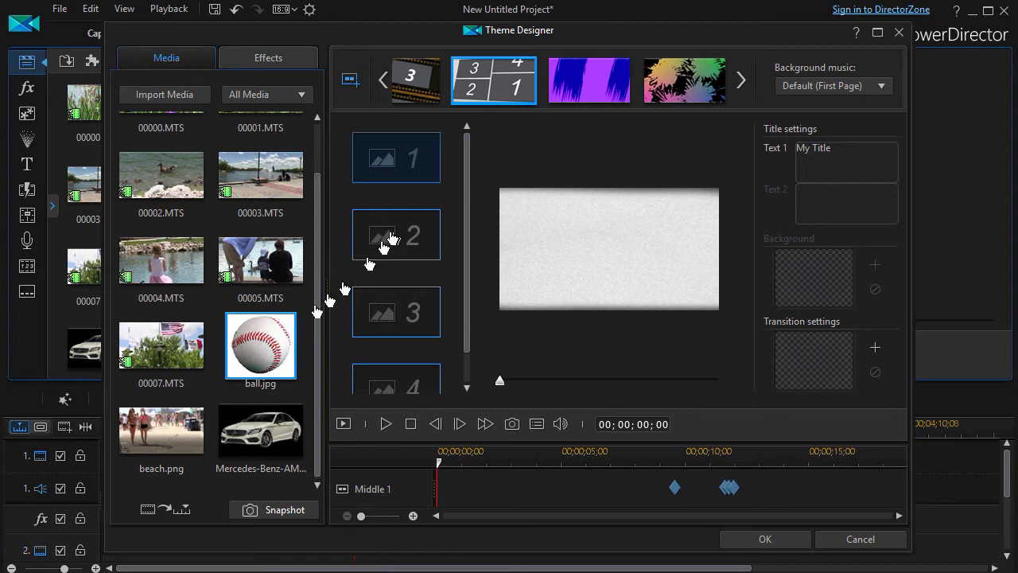
mouse_move(262, 360)
left_mouse_down()
mouse_move(405, 302)
mouse_move(398, 295)
mouse_move(238, 329)
mouse_move(246, 356)
left_mouse_up()
left_click_drag(261, 430, 378, 306)
left_click_drag(128, 147, 405, 387)
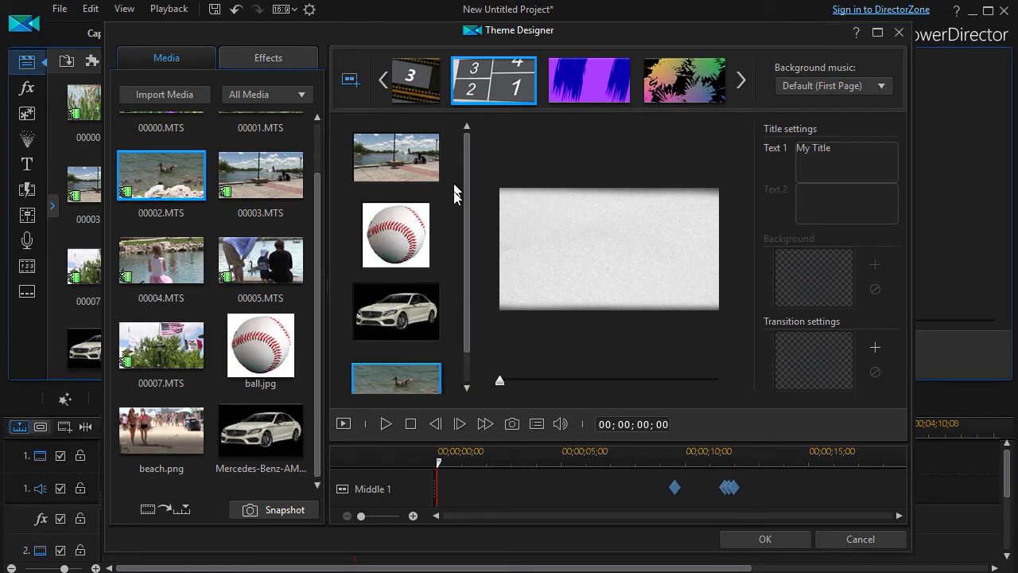
left_click(414, 376)
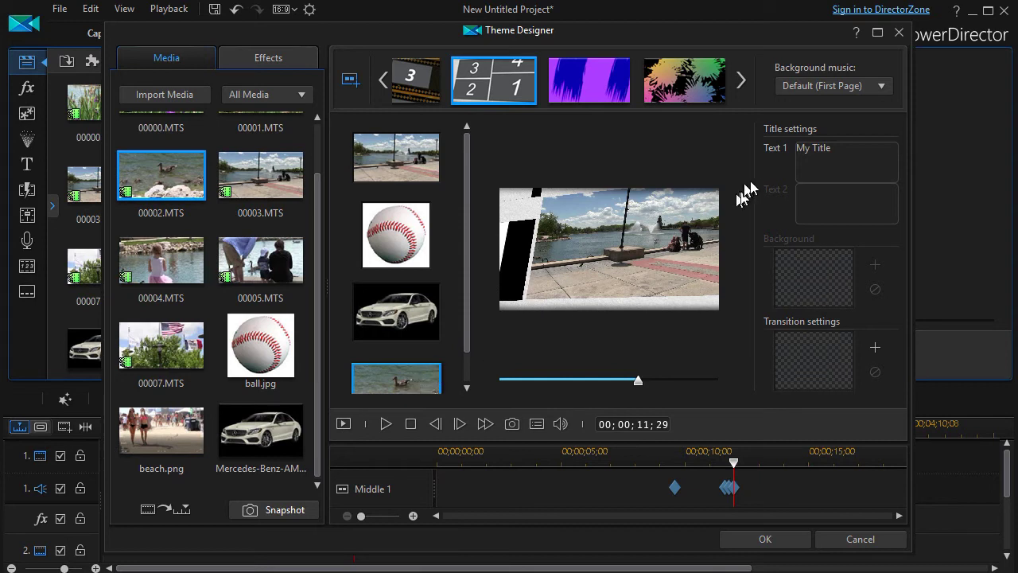
Replace the 'My Title' text with 'mixed up movie' and check the baseball and Mercedes slots.
left_click_drag(861, 156, 751, 149)
type("mixed up movie")
left_click(436, 301)
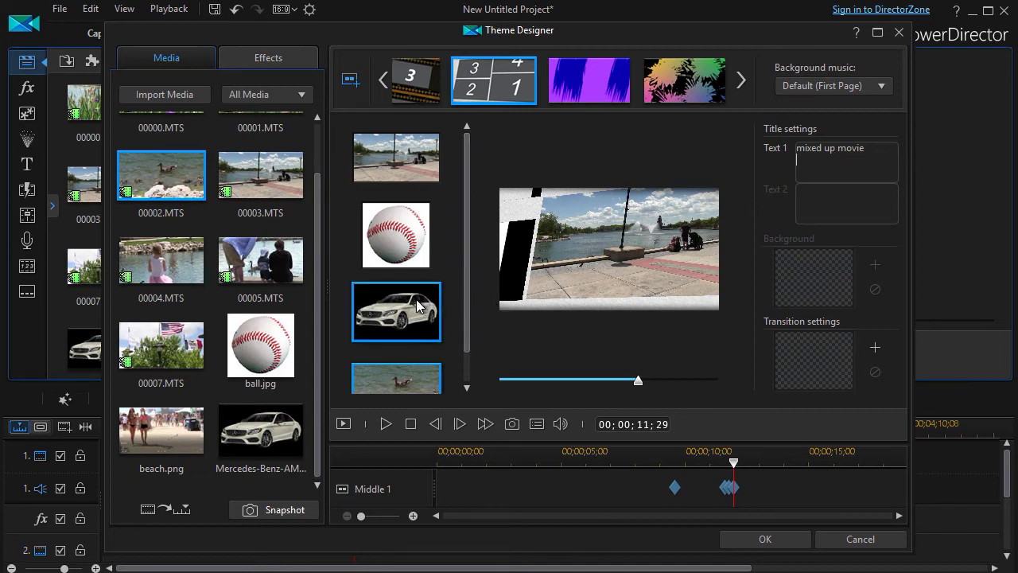
left_click(404, 245)
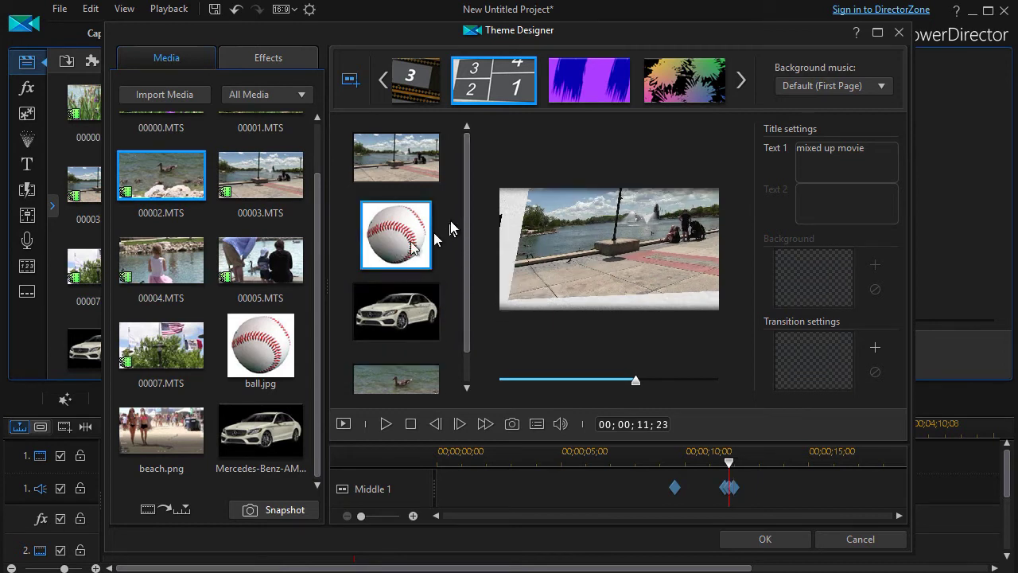
scroll(462, 231, "down", 1)
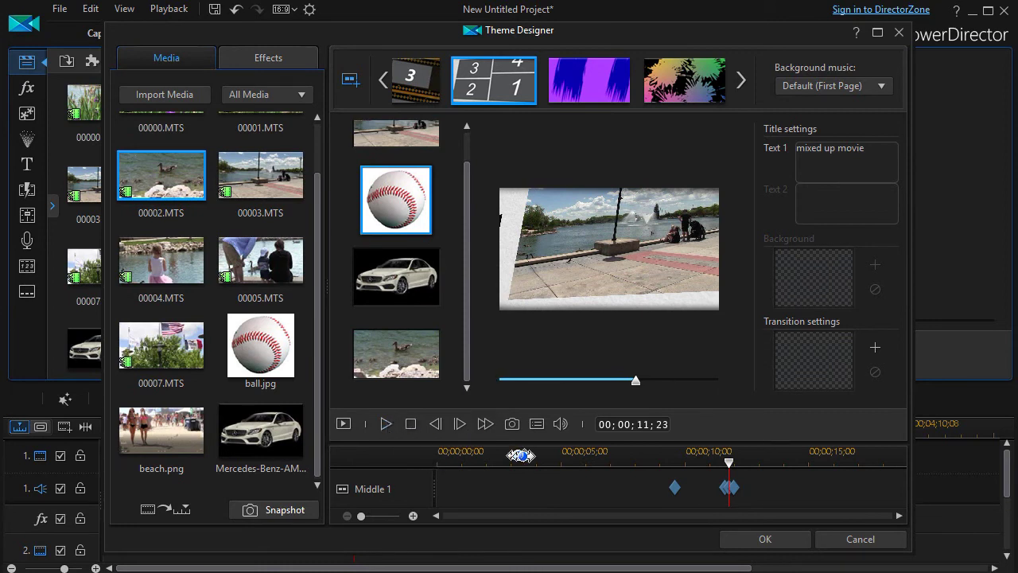
Scrub through the mixed sequences, then apply the theme design with OK.
mouse_move(727, 477)
left_click_drag(727, 477, 903, 515)
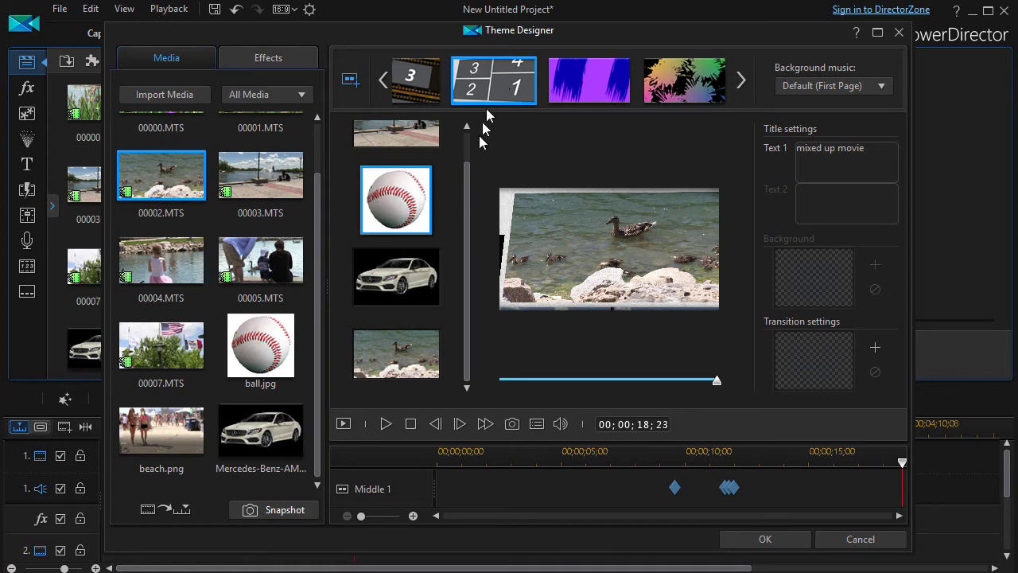
left_click_drag(465, 189, 471, 163)
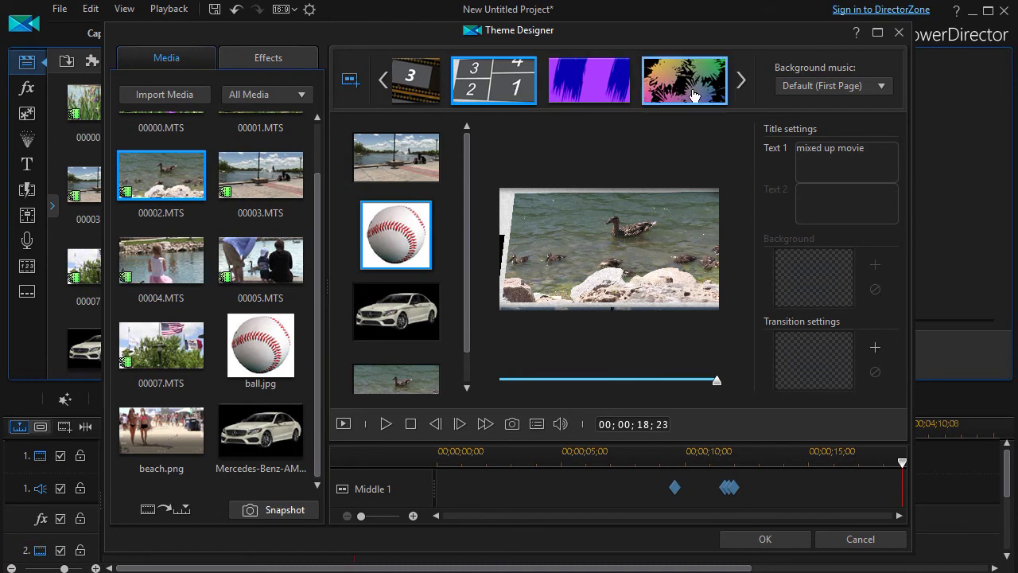
left_click(776, 545)
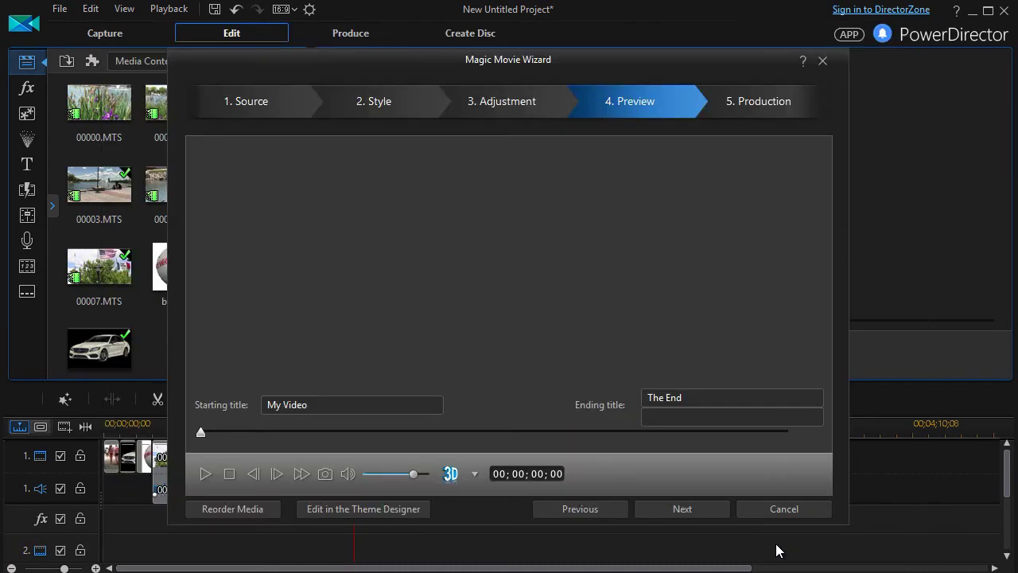
Set the ending title to 'text I type in' and send the movie to the timeline via Advanced Editing.
type("text I type in")
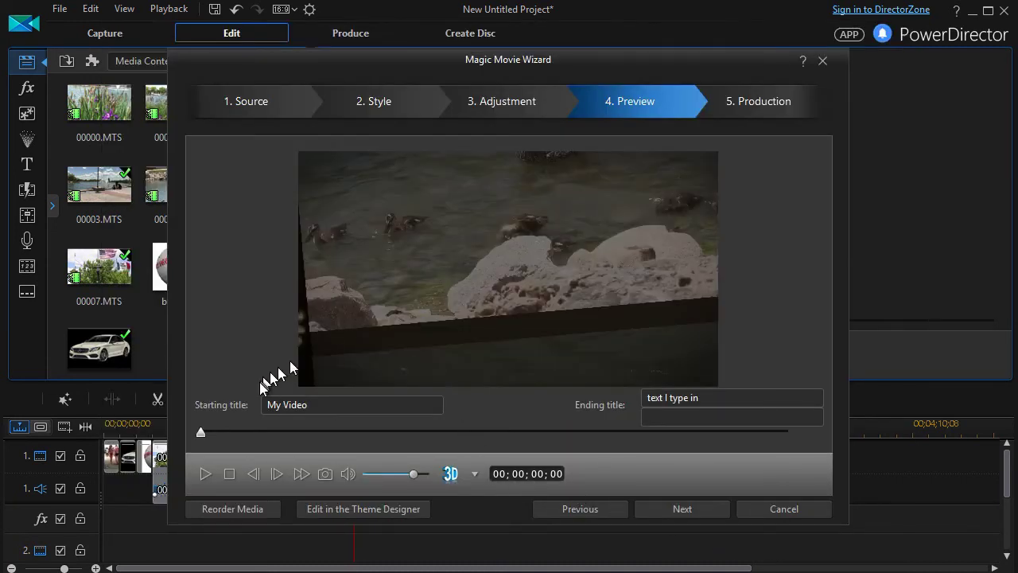
left_click(686, 509)
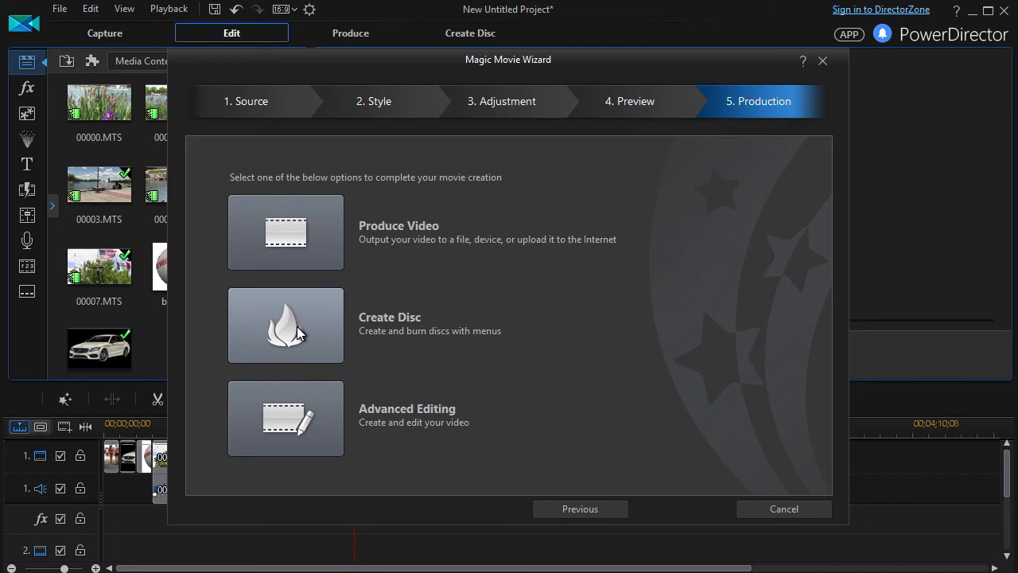
left_click(305, 432)
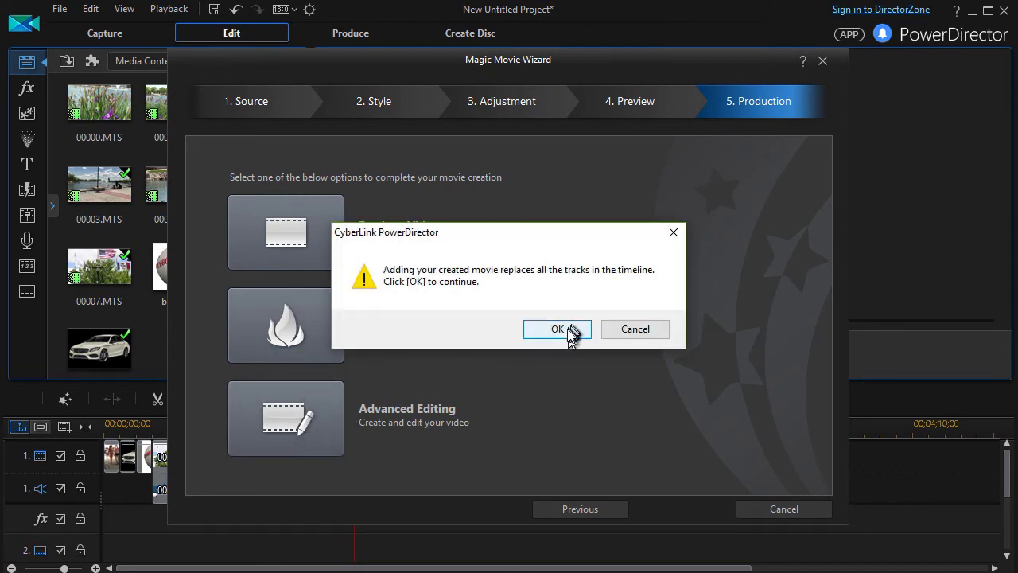
left_click(562, 338)
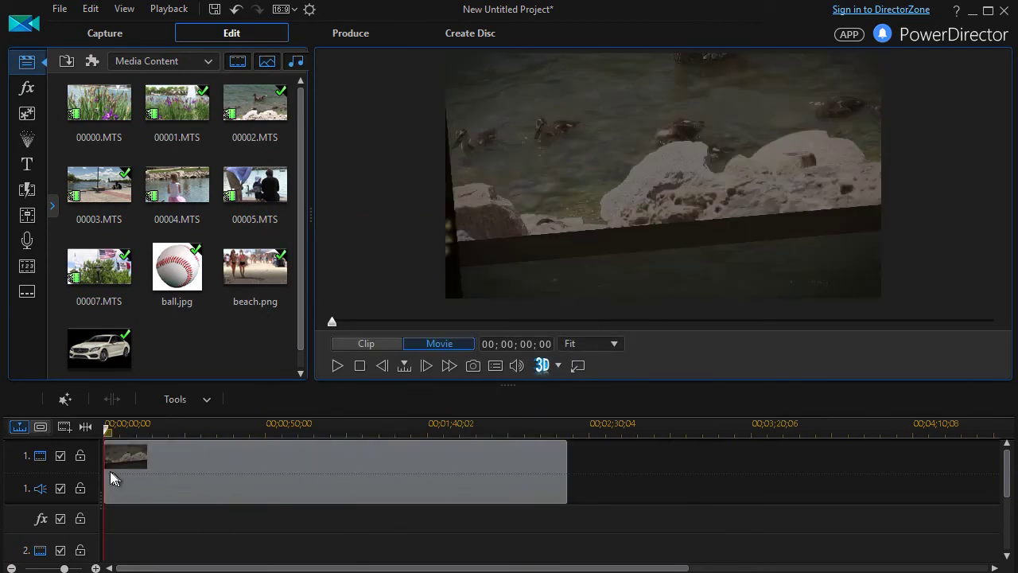
left_click(107, 428)
left_click_drag(109, 434, 177, 455)
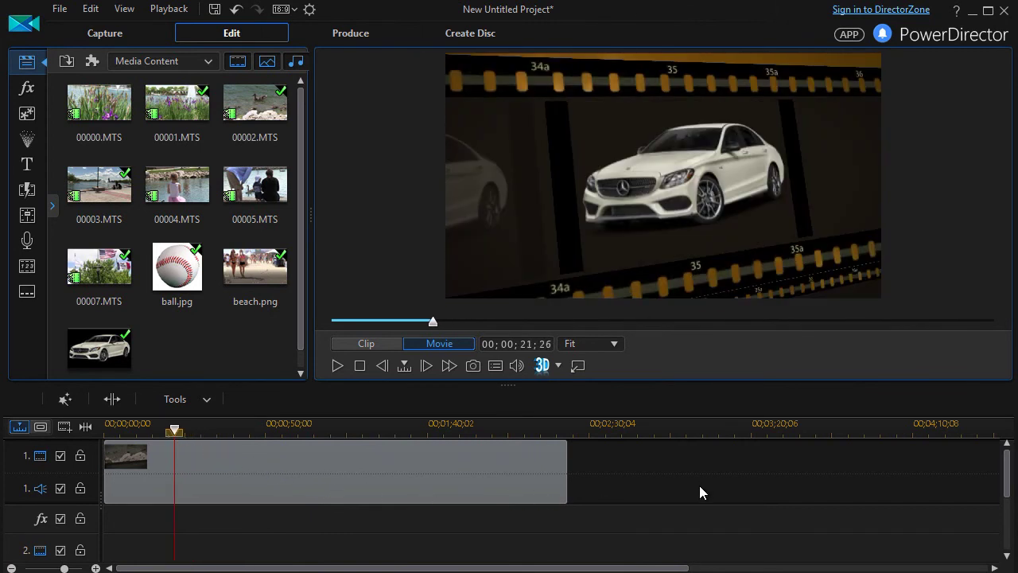